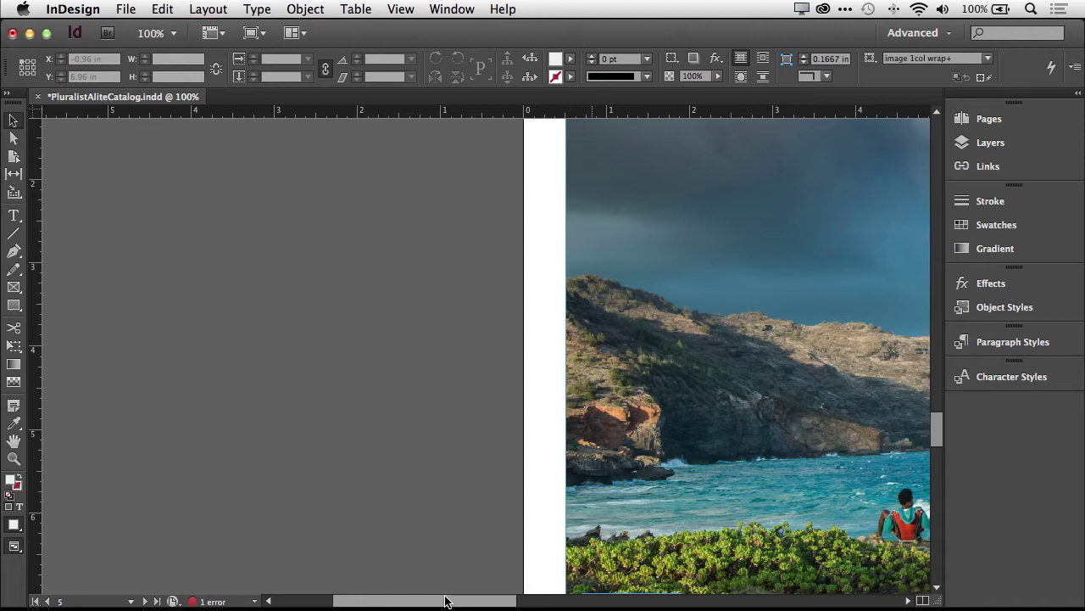
Draw a 3.62 × 3.62 in empty rectangle graphics frame on the pasteboard beside the catalog page
left_click_drag(446, 599, 409, 598)
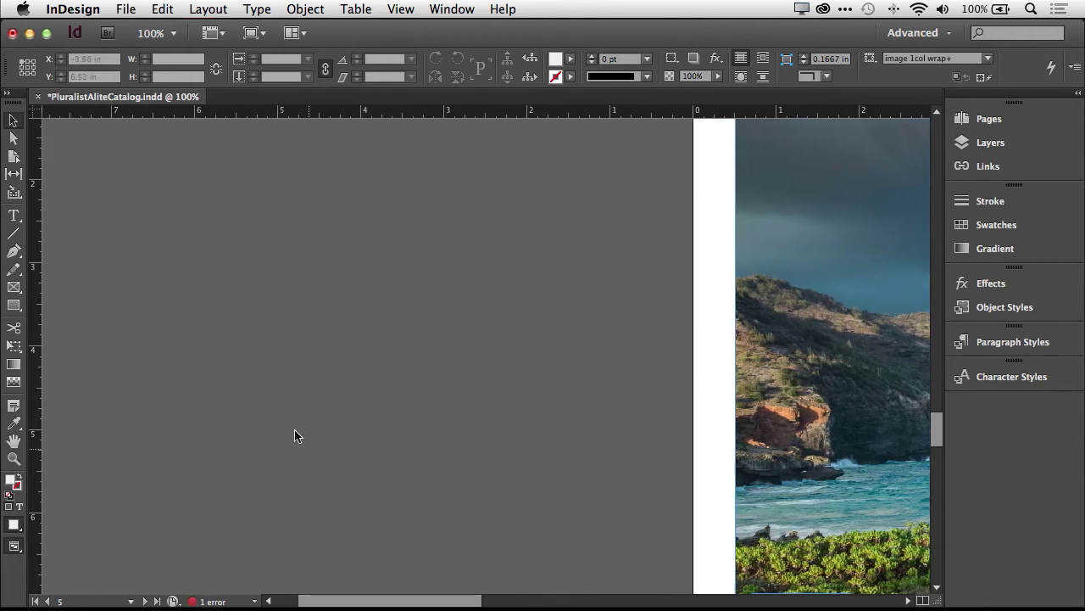
left_click(13, 287)
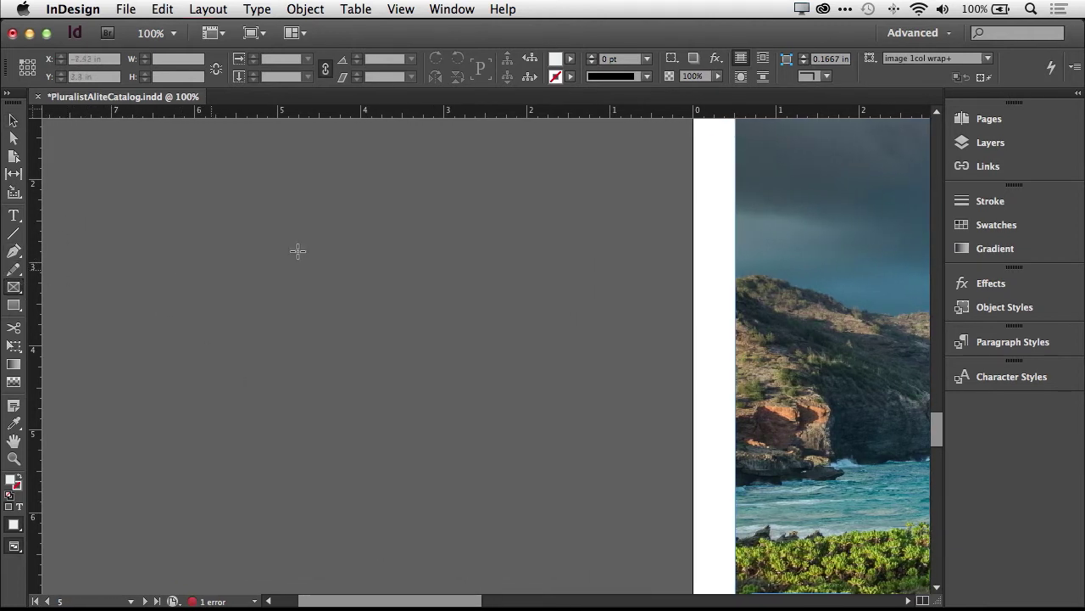
left_click_drag(310, 205, 606, 492)
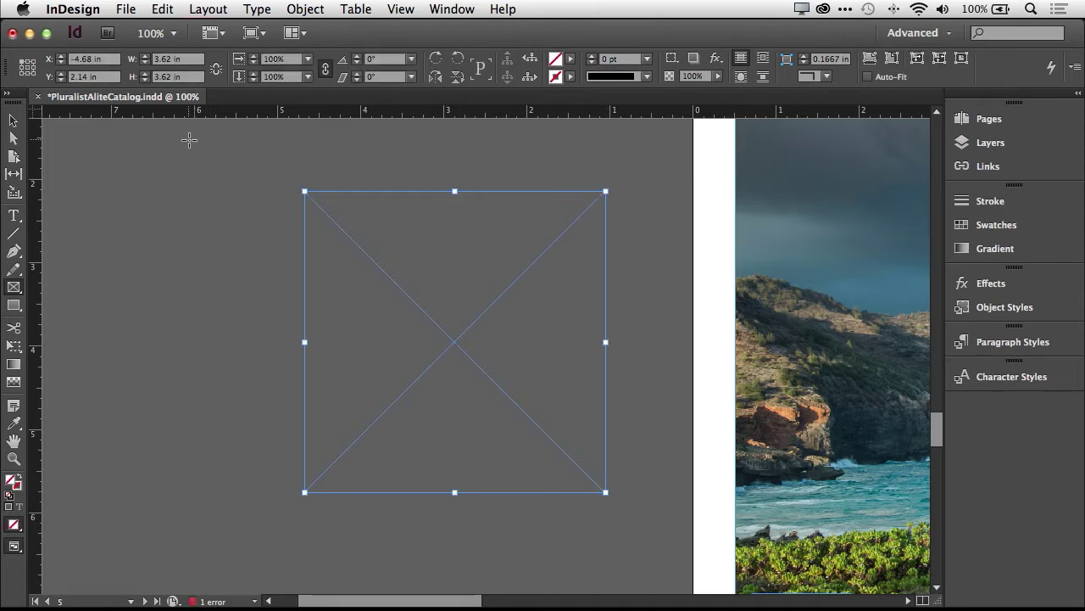
Open the Generate QR Code dialog from the square frame's context menu
left_click(307, 10)
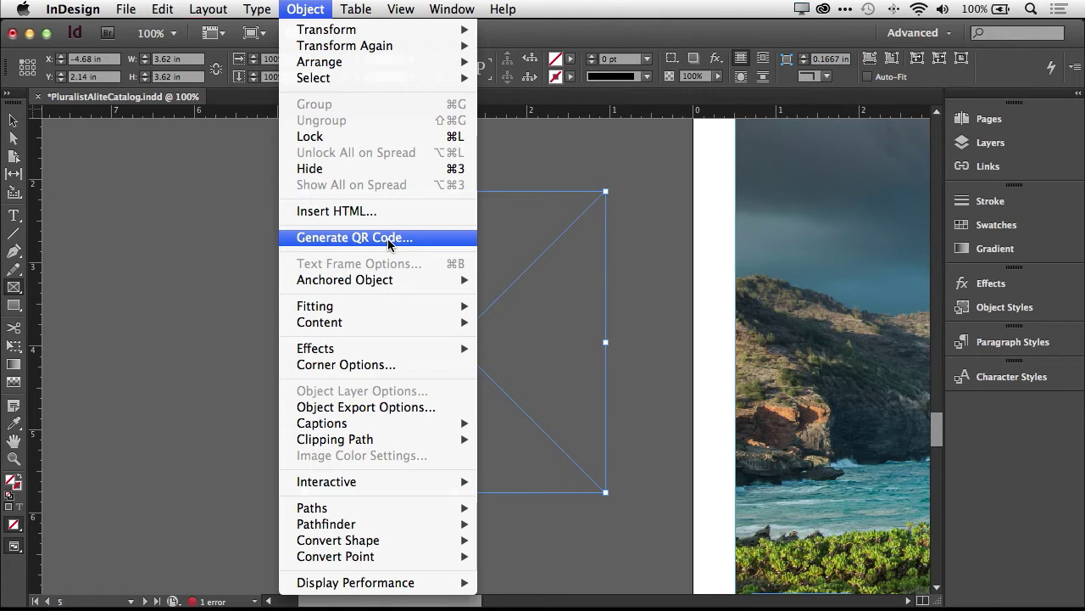
left_click(305, 9)
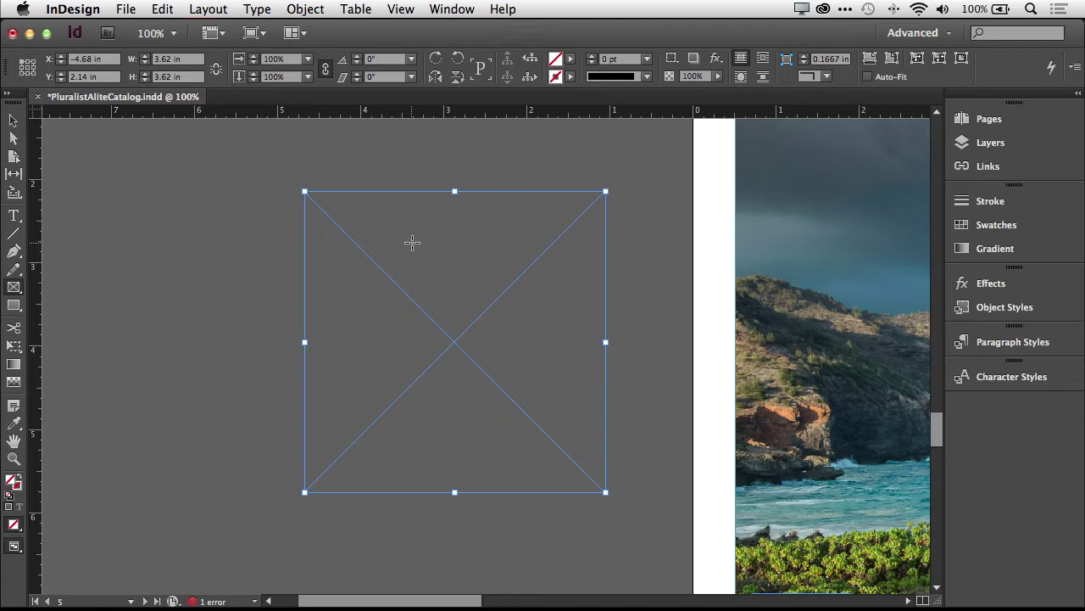
right_click(412, 242)
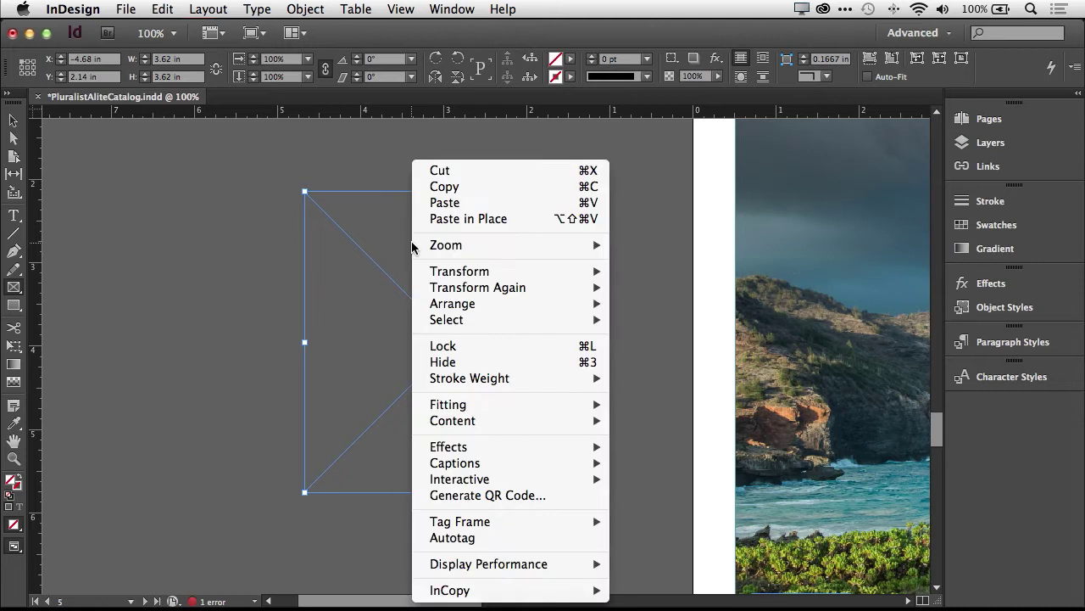
left_click(512, 497)
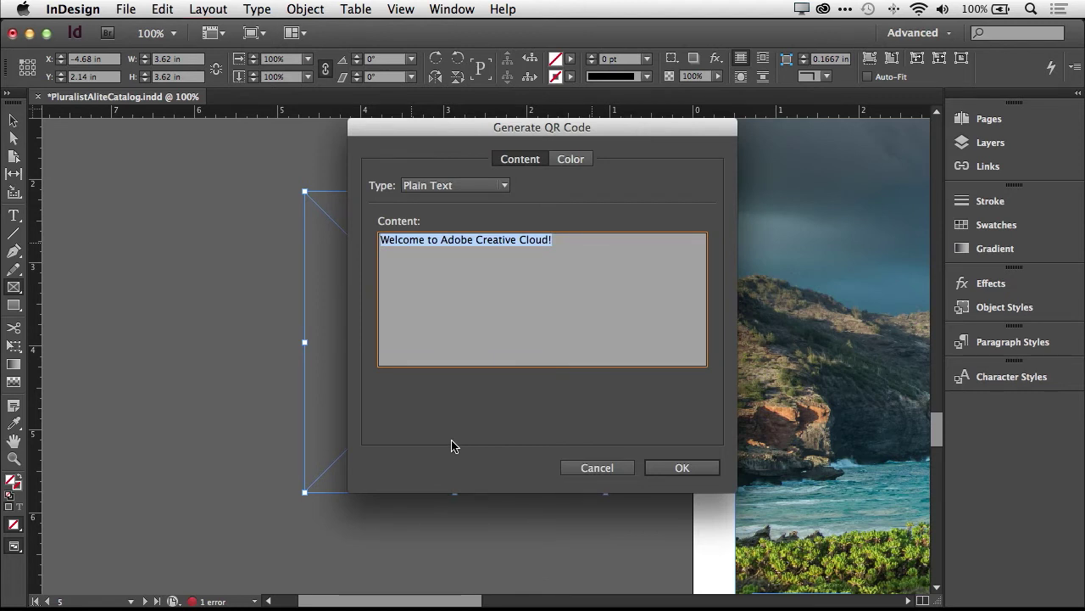
left_click(471, 186)
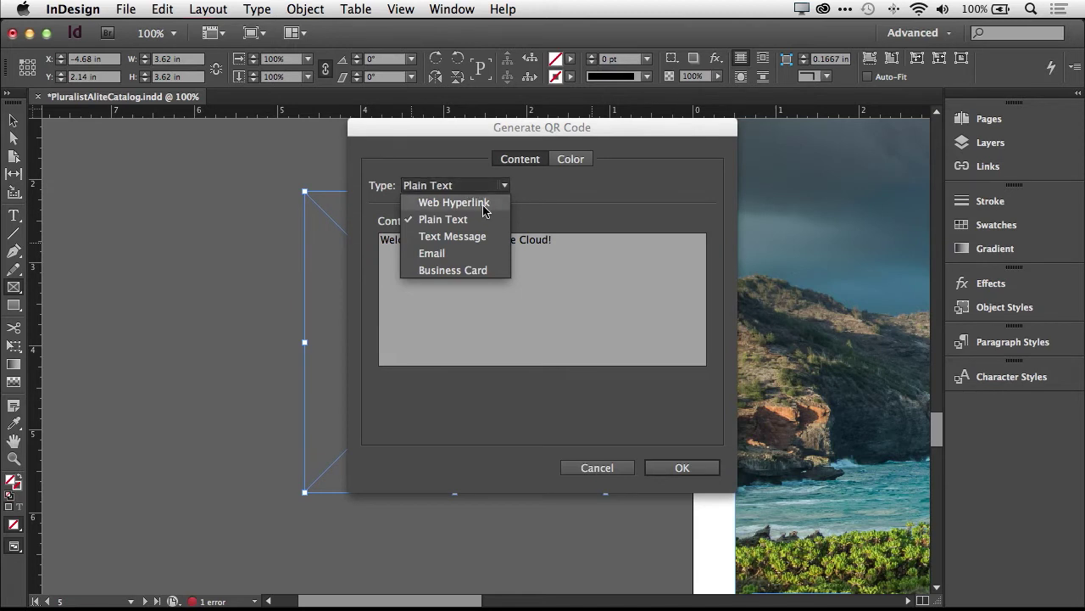
left_click(483, 204)
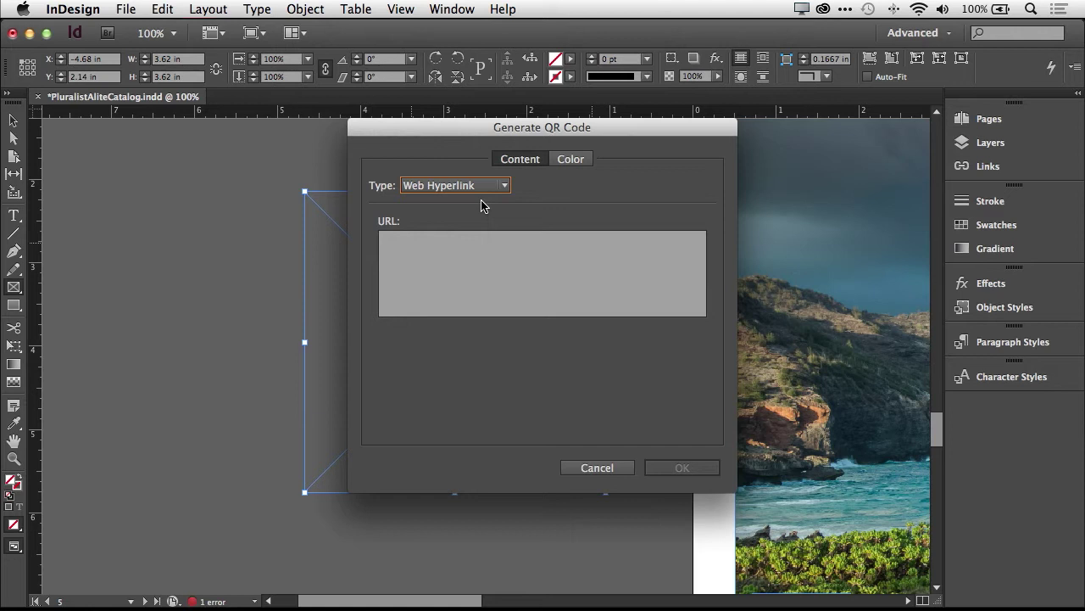
left_click(481, 188)
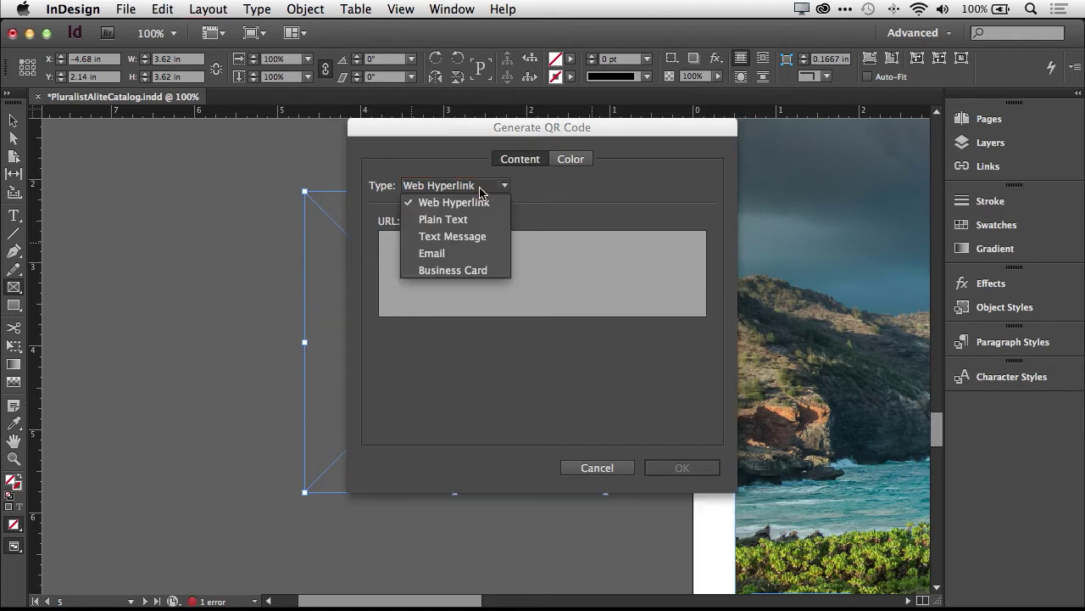
left_click(475, 218)
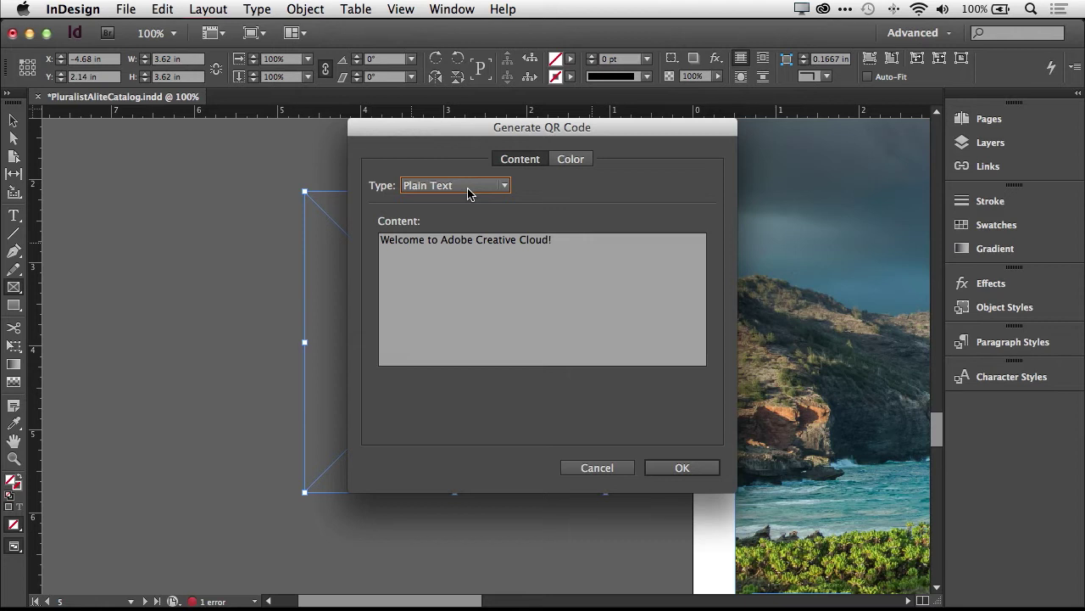
Switch the QR code type to Text Message, then Email, and finally Business Card
left_click(467, 192)
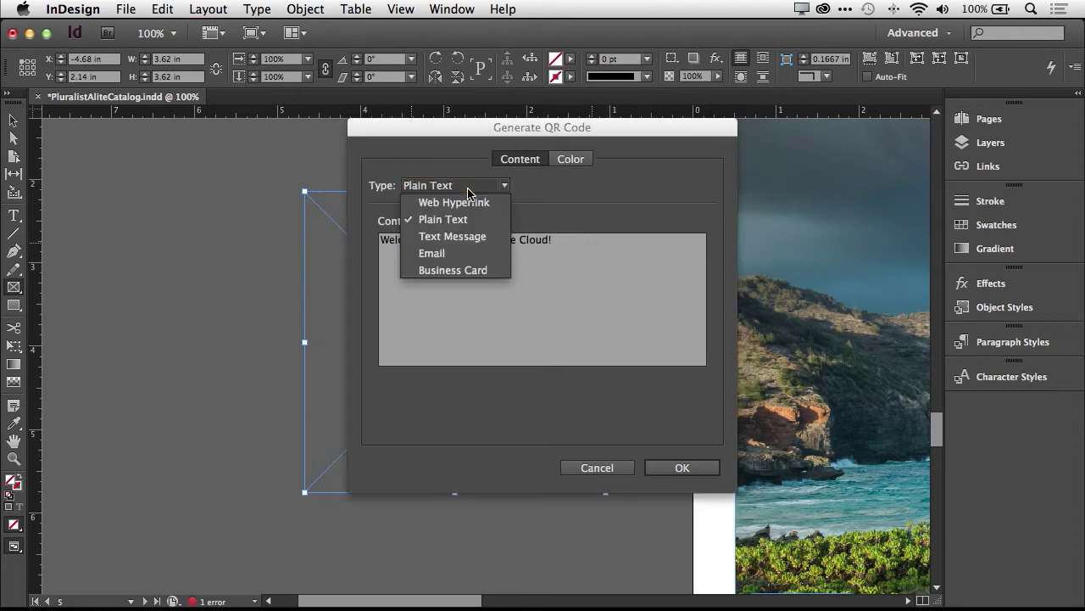
left_click(472, 240)
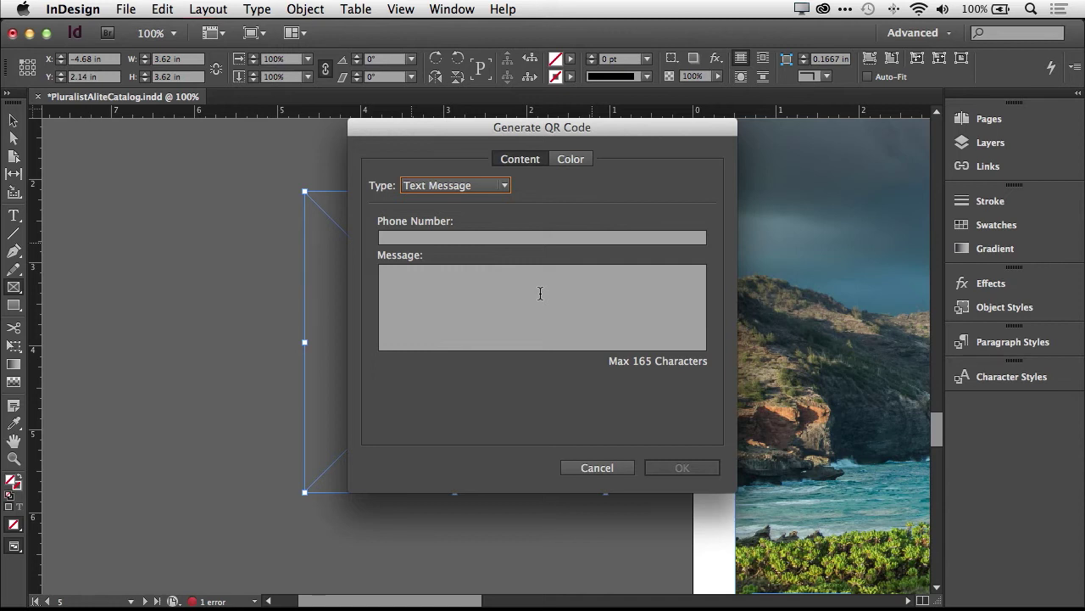
left_click(471, 192)
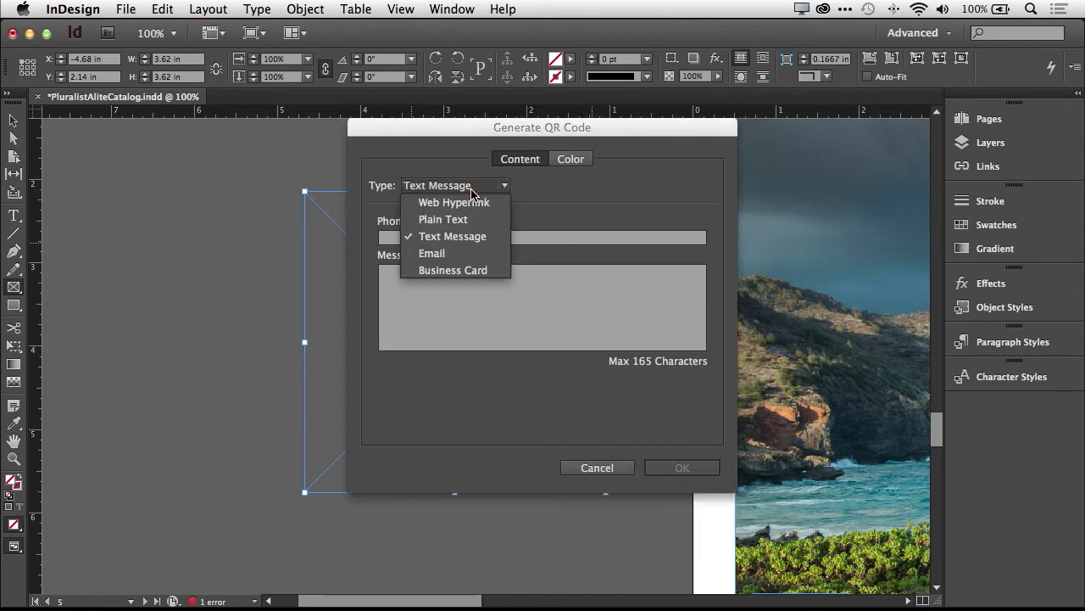
left_click(473, 255)
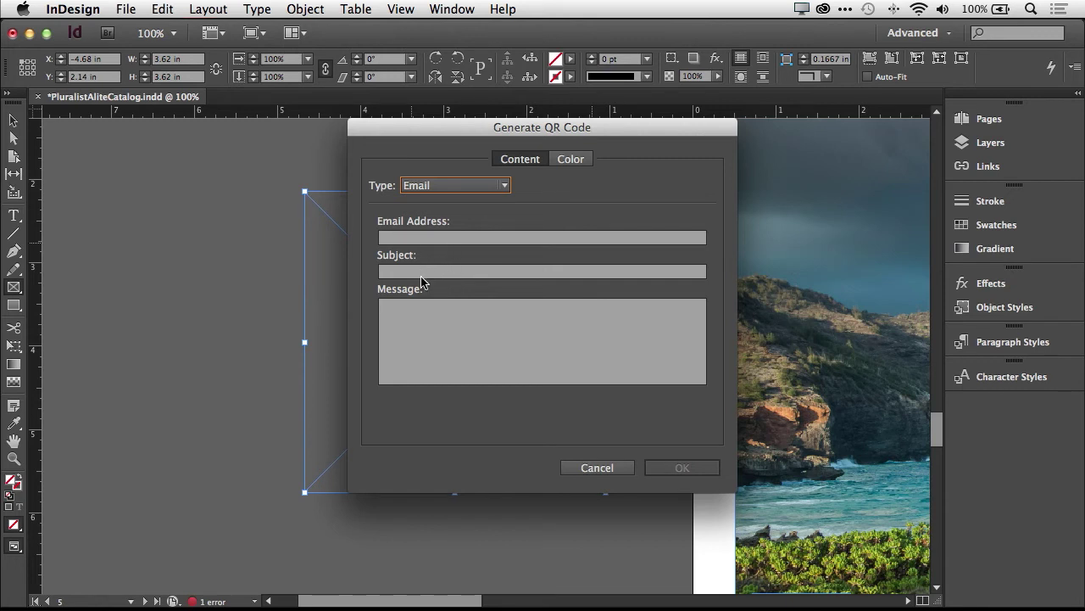
left_click(458, 193)
left_click(463, 271)
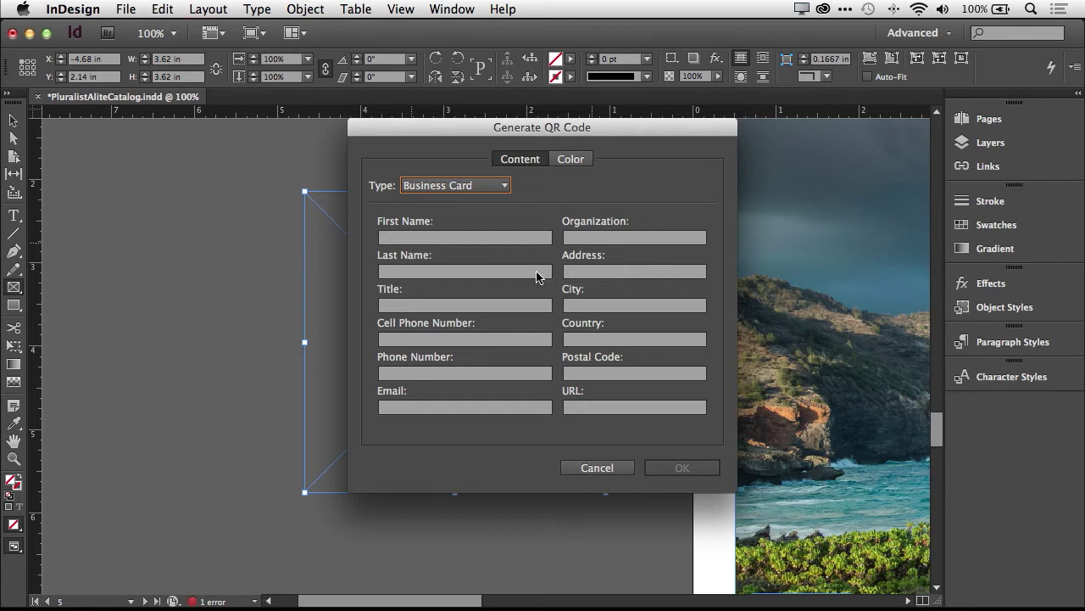
left_click(458, 189)
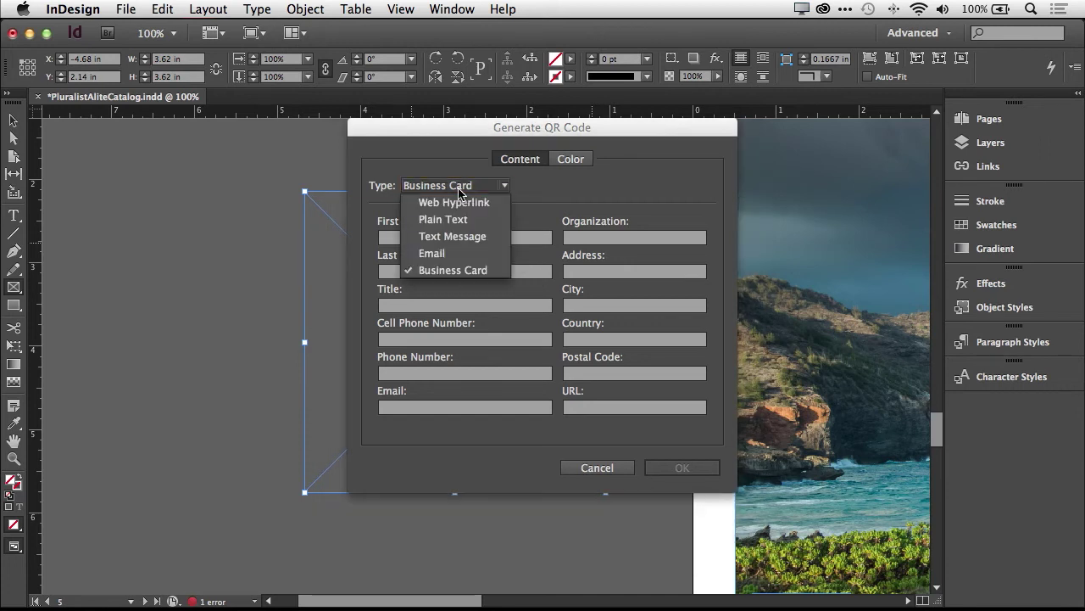
left_click(458, 202)
left_click(485, 251)
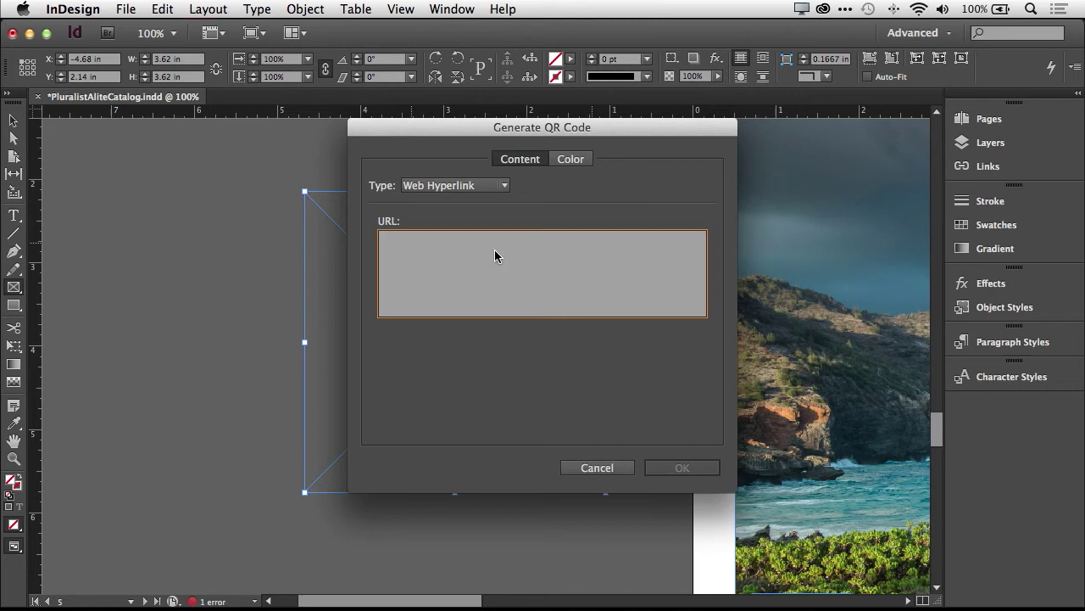
type("www.PluralistOutdoorDemo.com")
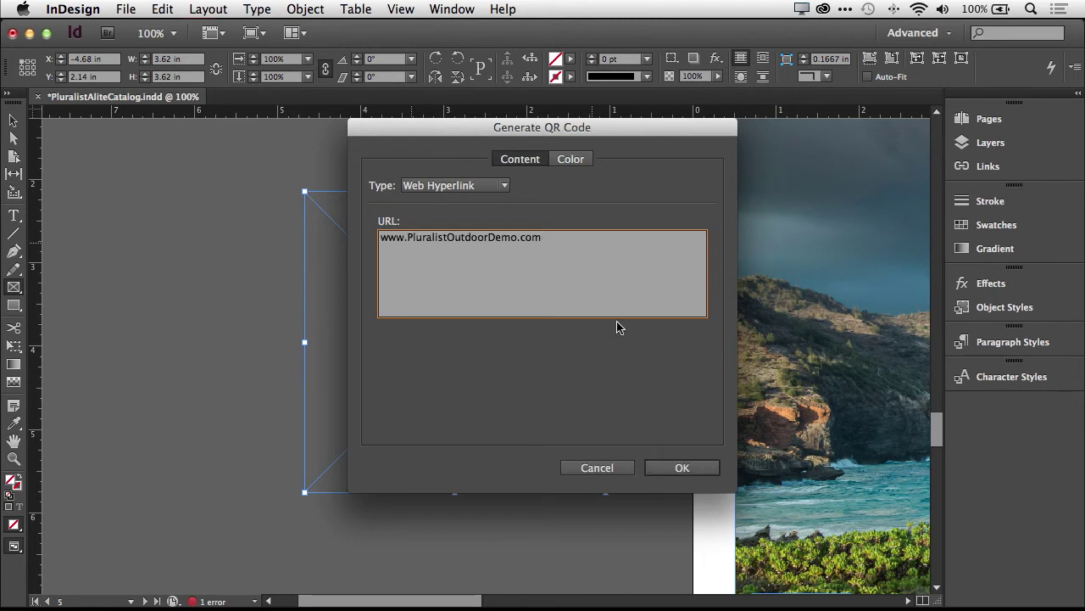
left_click(691, 467)
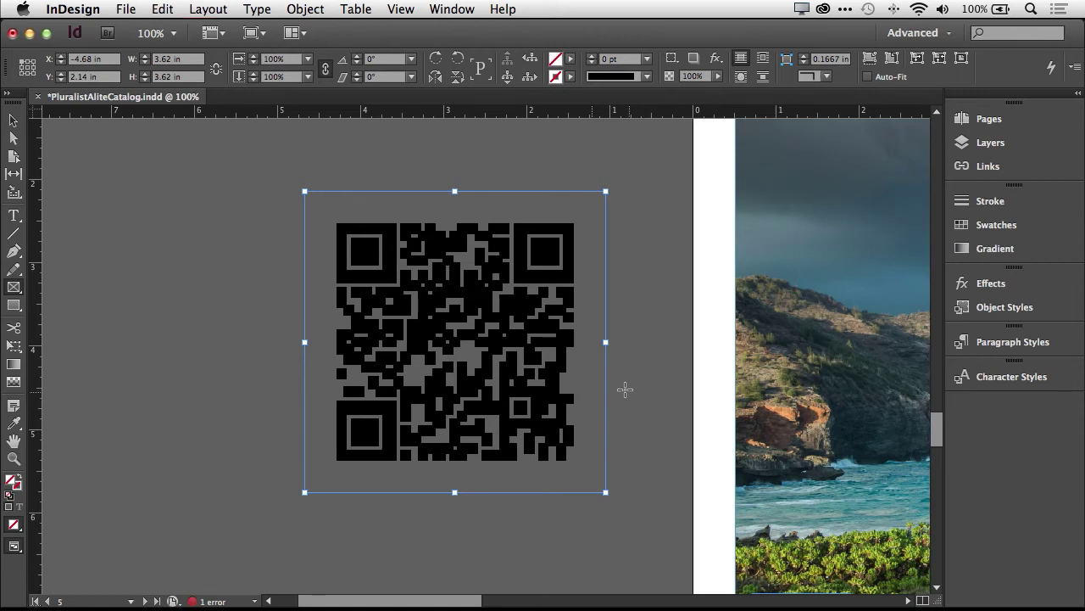
left_click(162, 9)
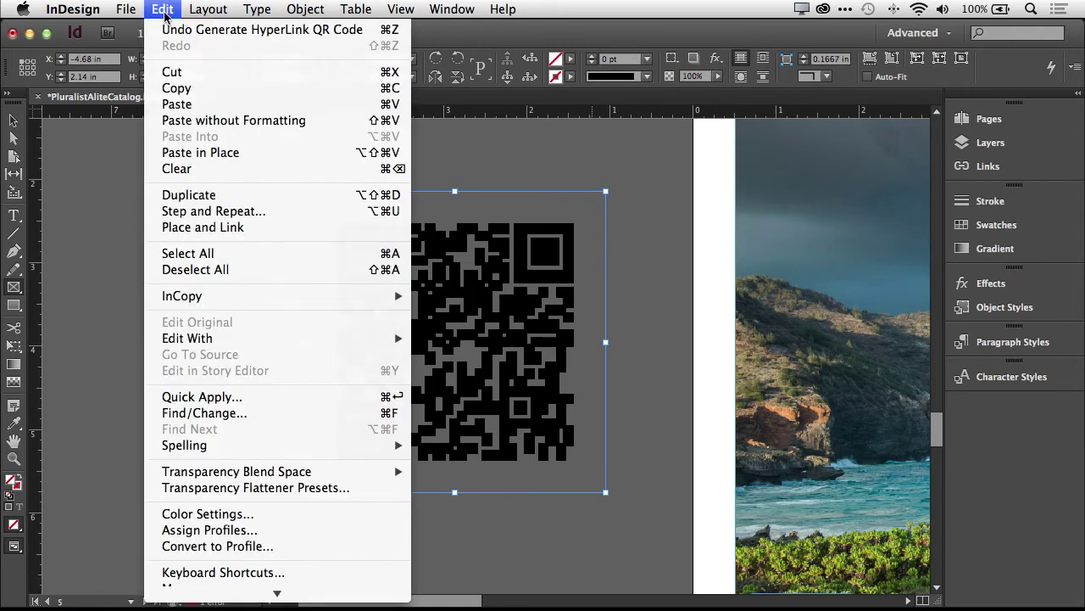
left_click(161, 88)
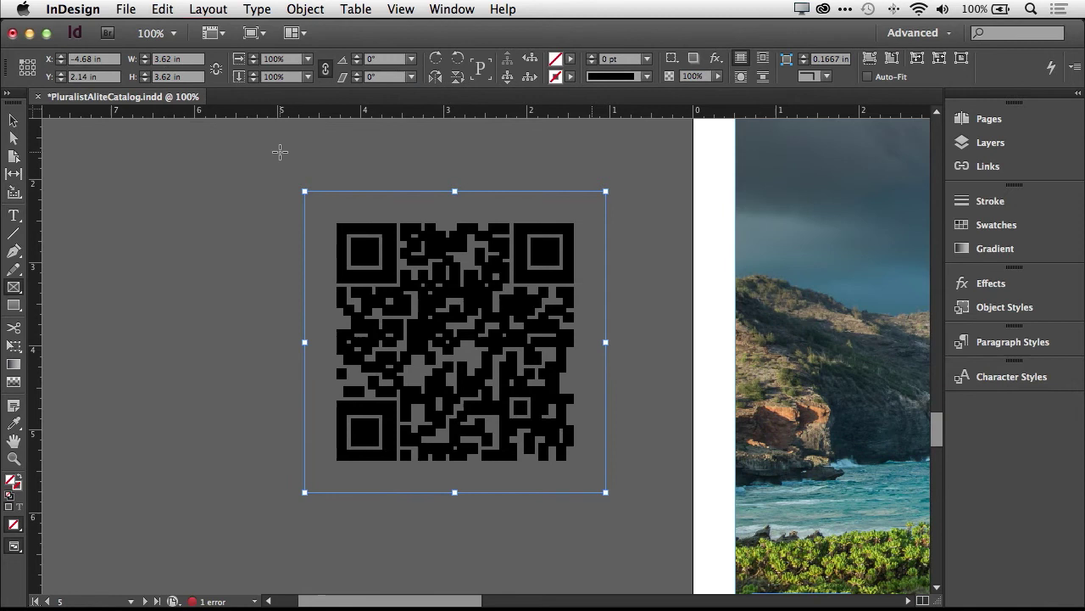
Paste the QR code into Illustrator's Untitled-1 document and zoom in and out to inspect its paths
key("super+Tab")
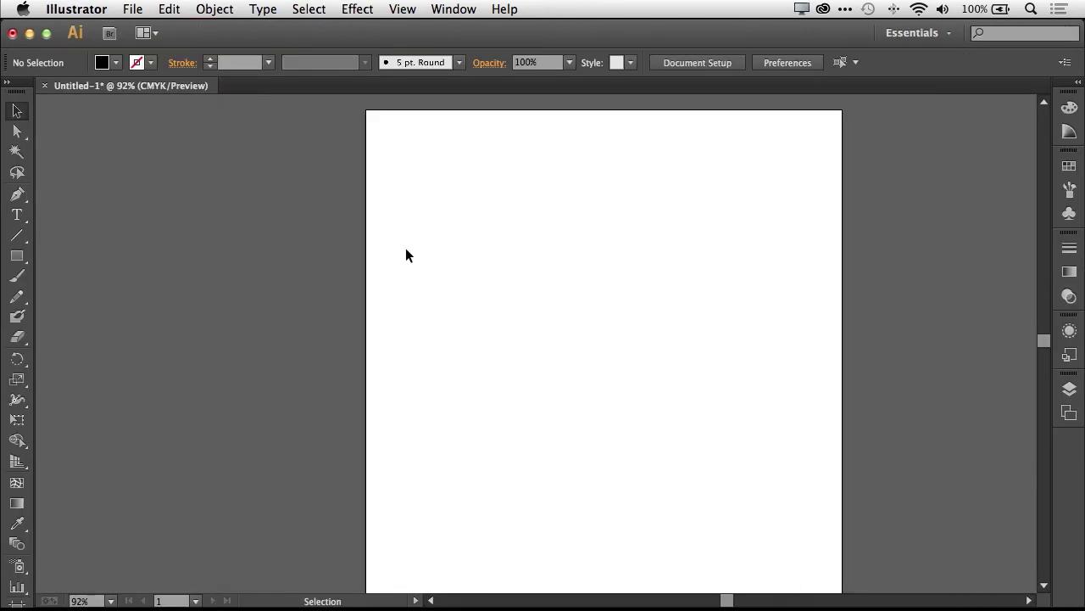
key("super+v")
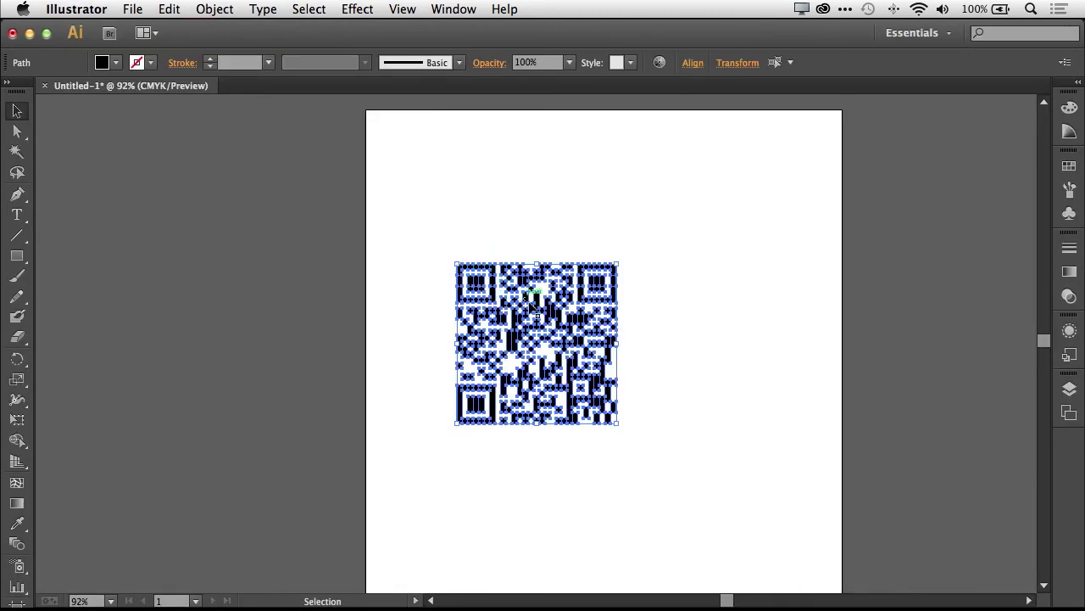
key("super+equal")
key("super+equal")
key("super+equal")
key("super+equal")
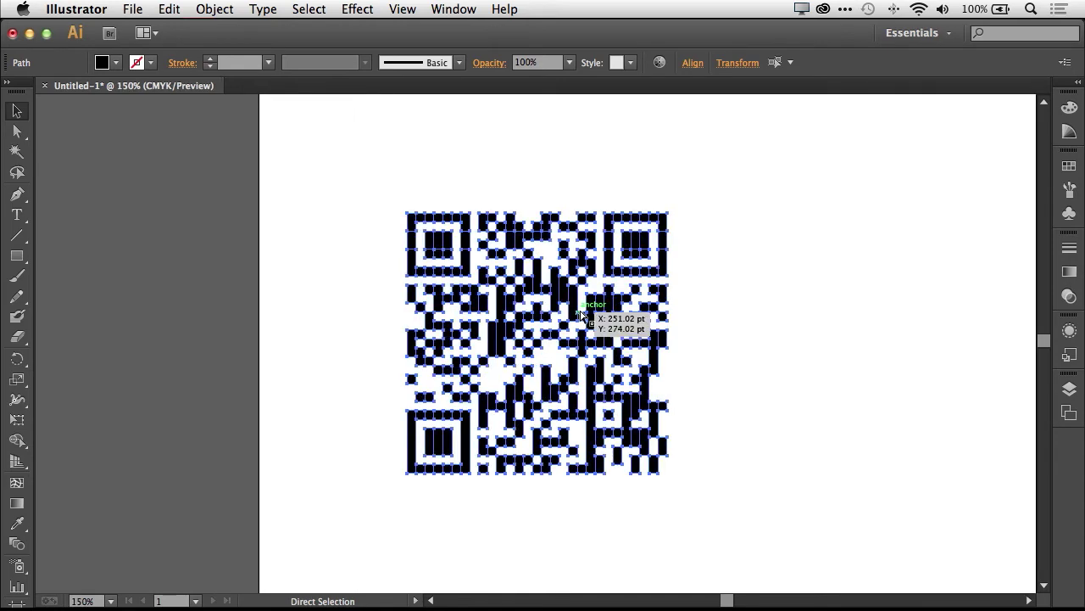
key("super+equal")
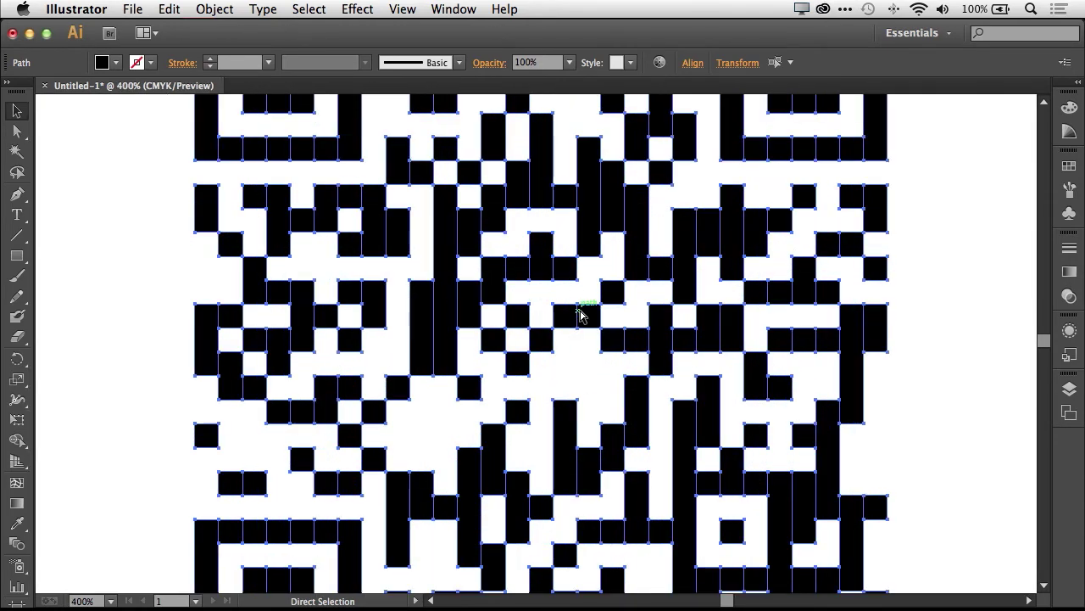
key("super+minus")
key("super+minus")
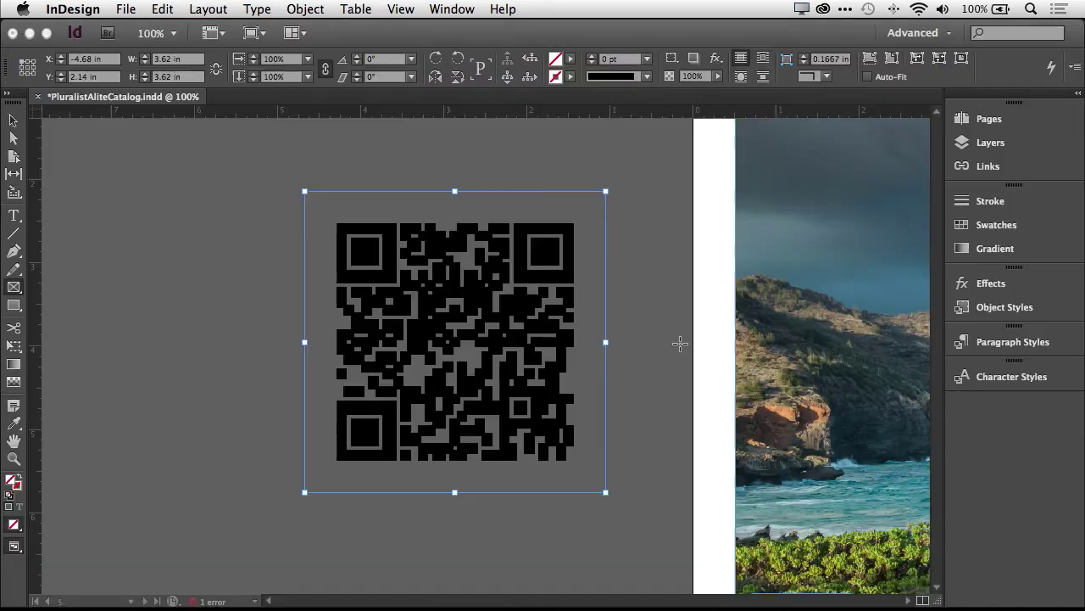
Delete the test QR frame, then select the green Scan This Code placeholder and zoom in on it
left_click(12, 120)
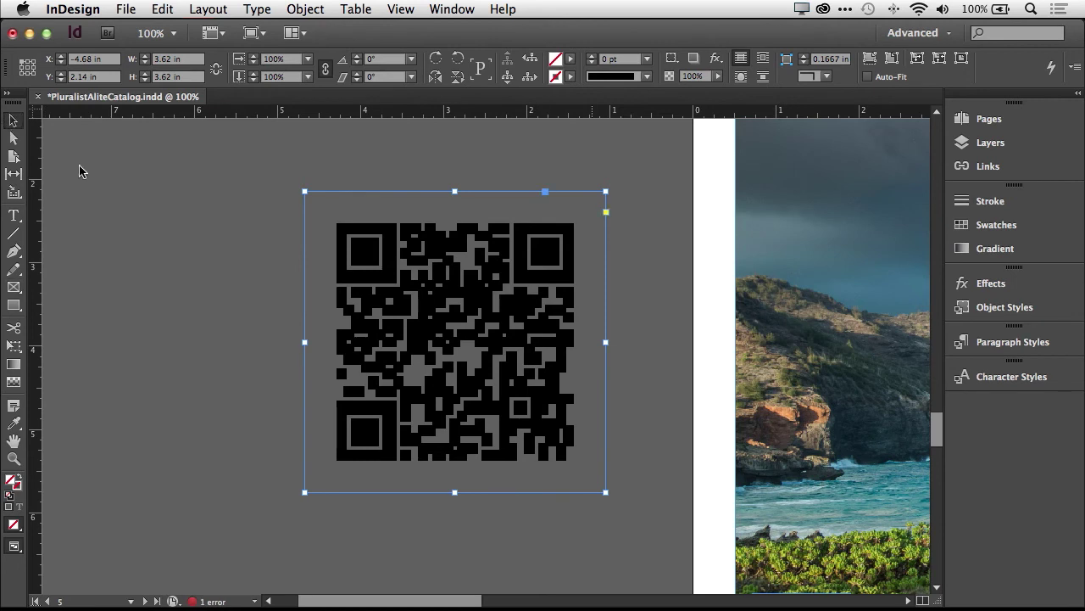
key("Delete")
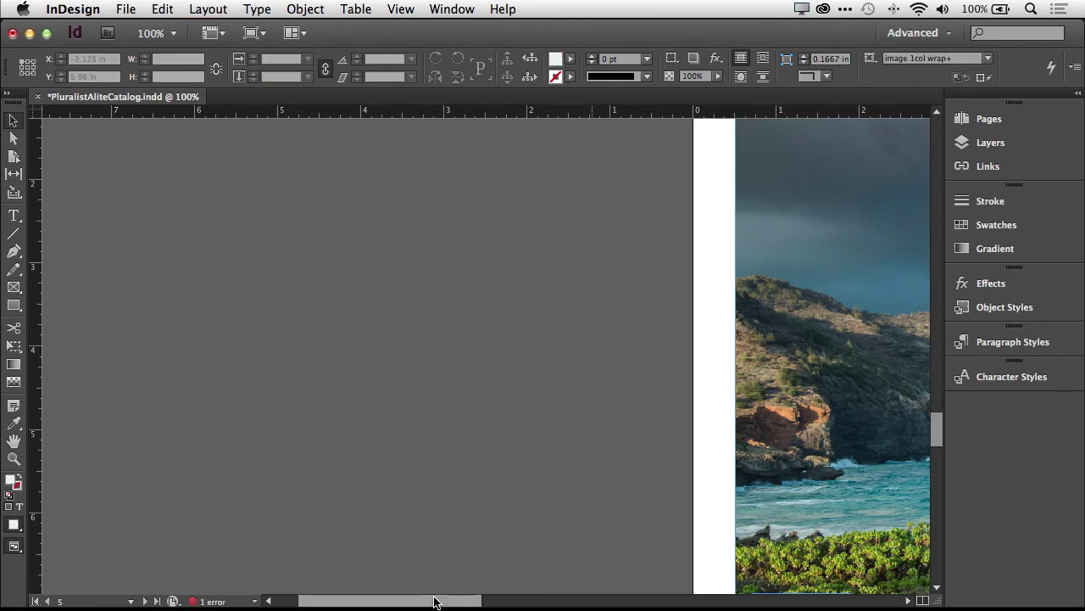
left_click_drag(438, 601, 553, 598)
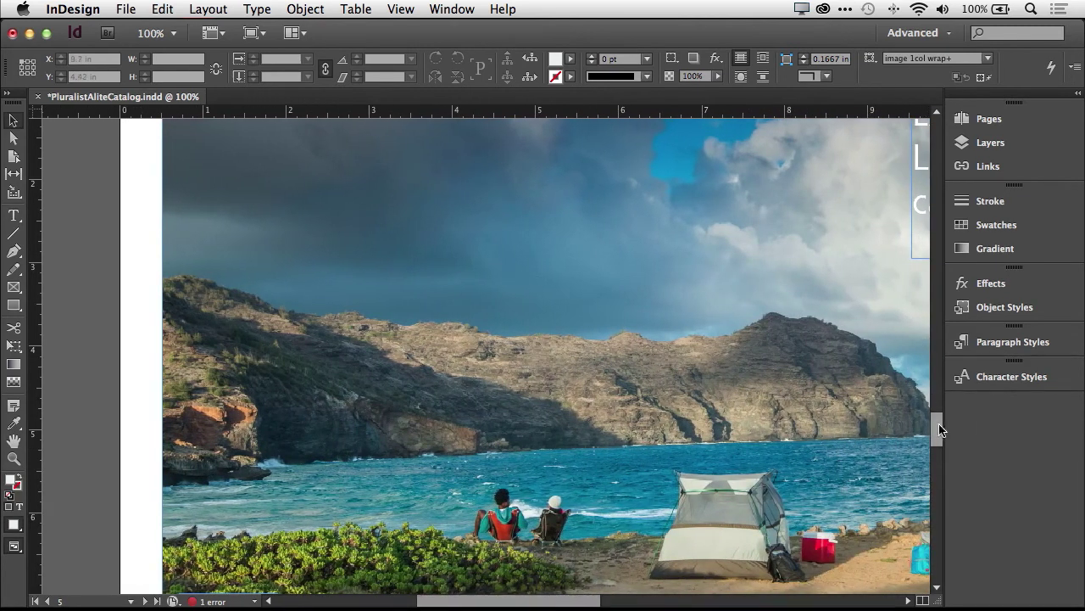
left_click_drag(937, 431, 938, 436)
scroll(939, 437, "down", 5)
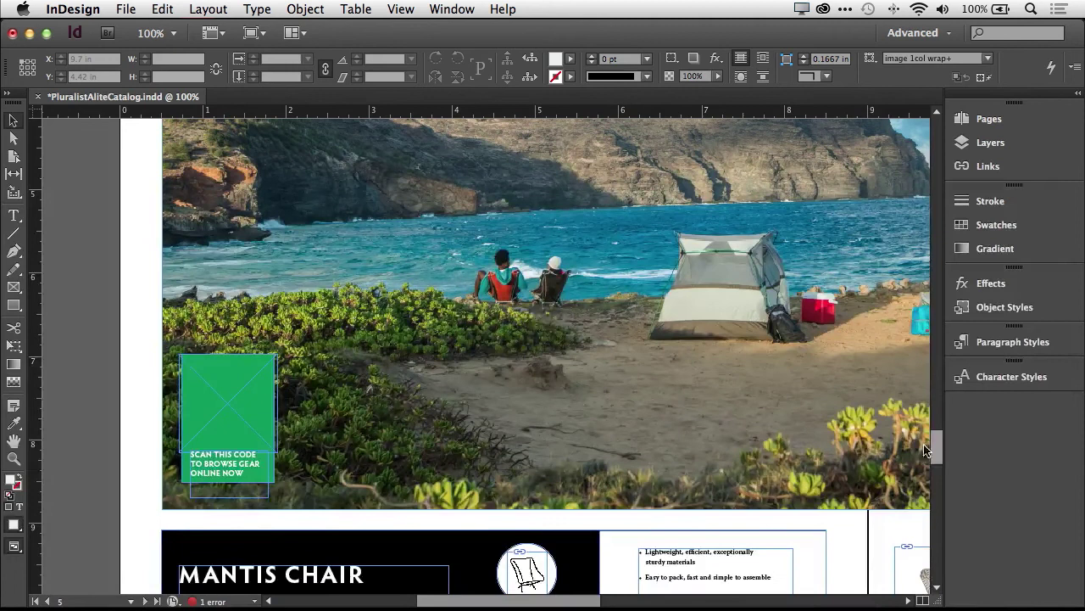
left_click(246, 398)
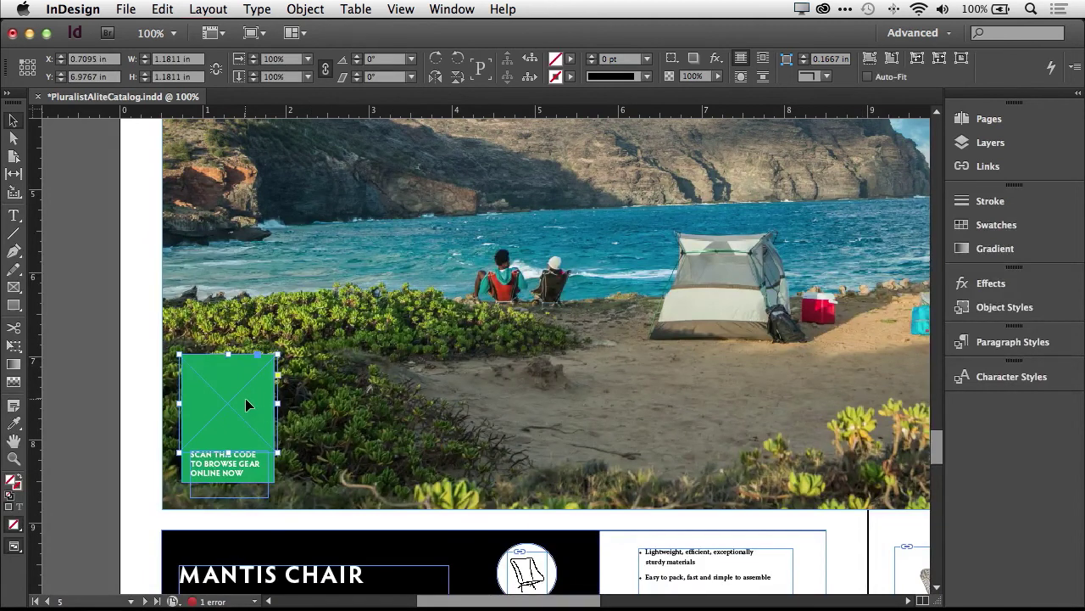
key("super+equal")
key("super+equal")
key("super+equal")
key("super+equal")
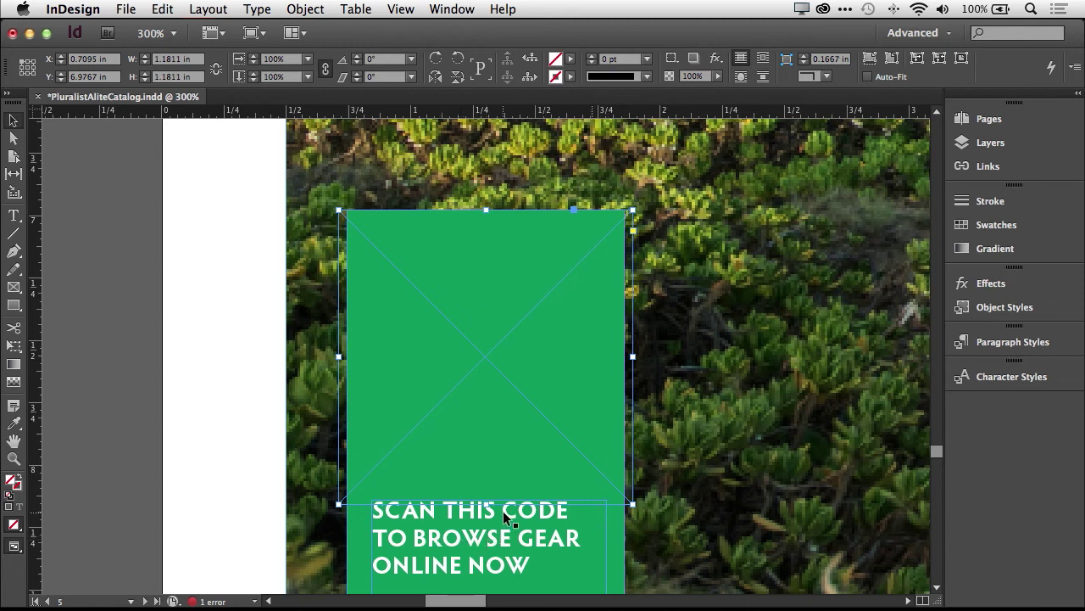
right_click(457, 324)
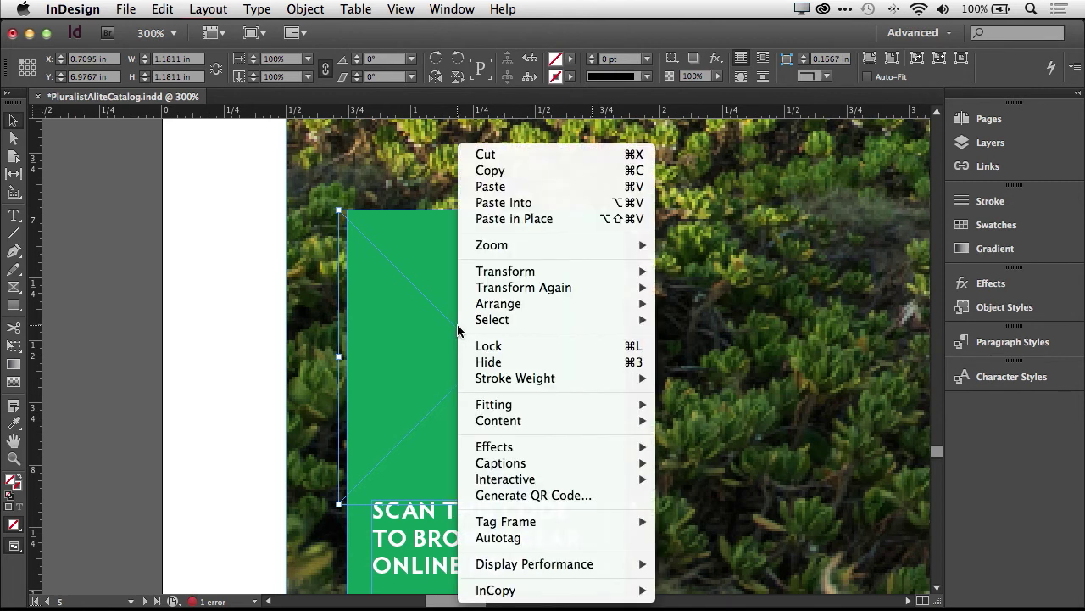
left_click(504, 497)
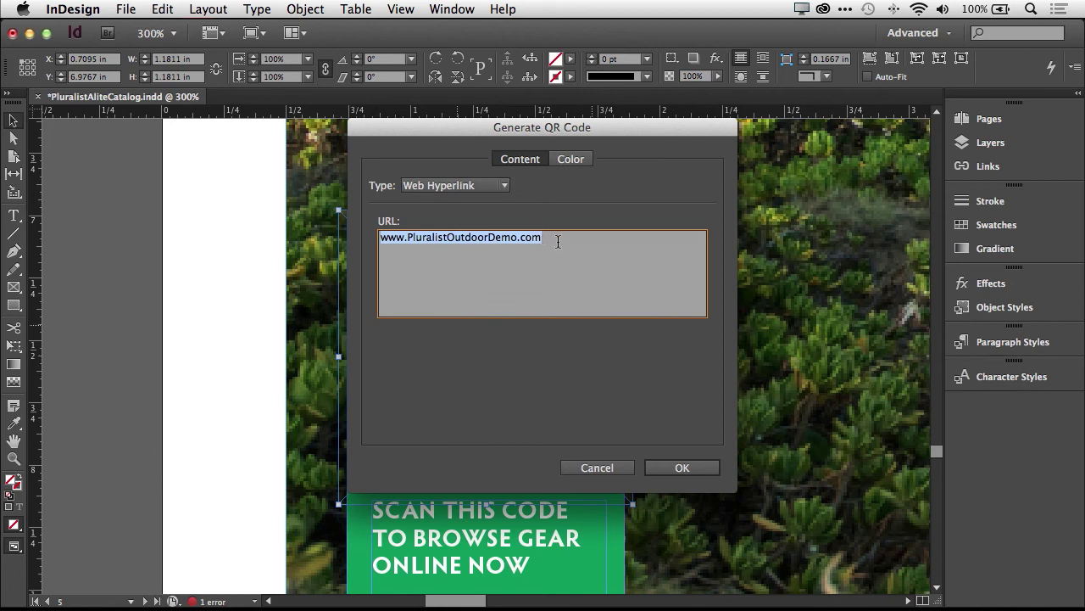
left_click(571, 159)
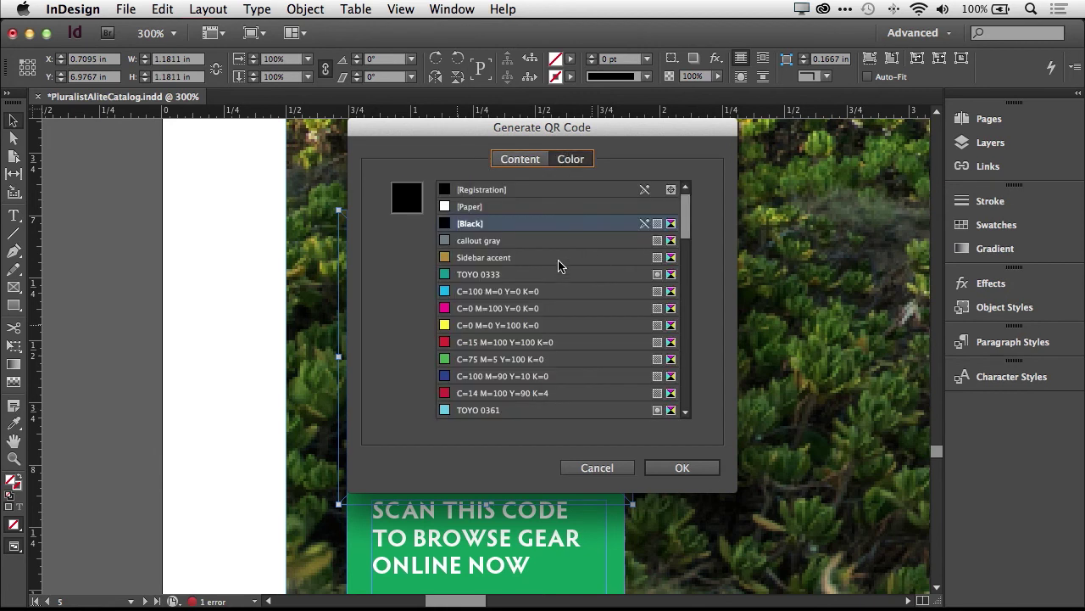
left_click(473, 208)
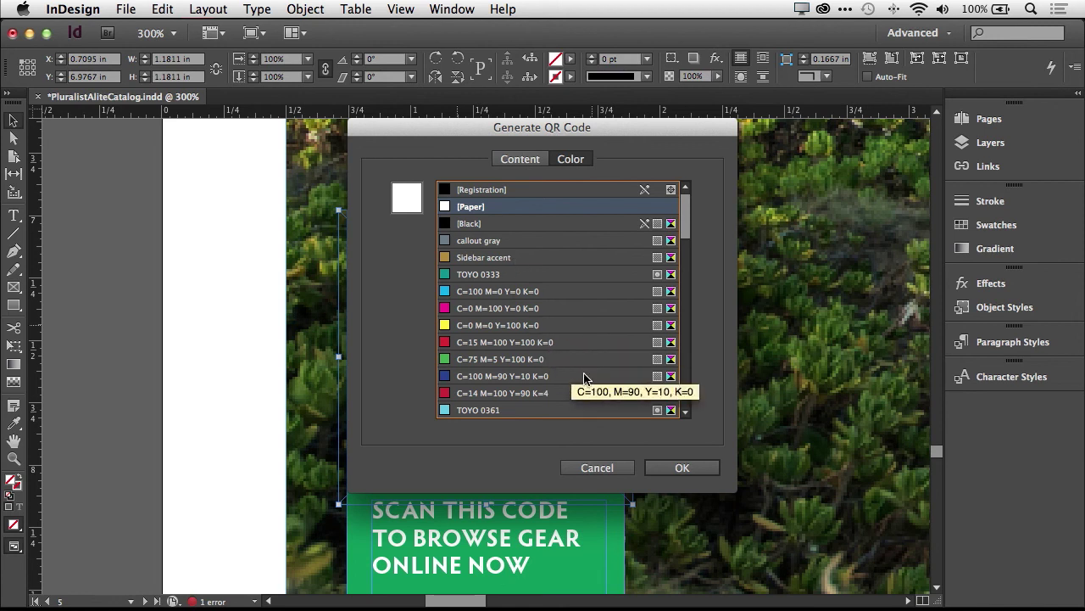
left_click(667, 467)
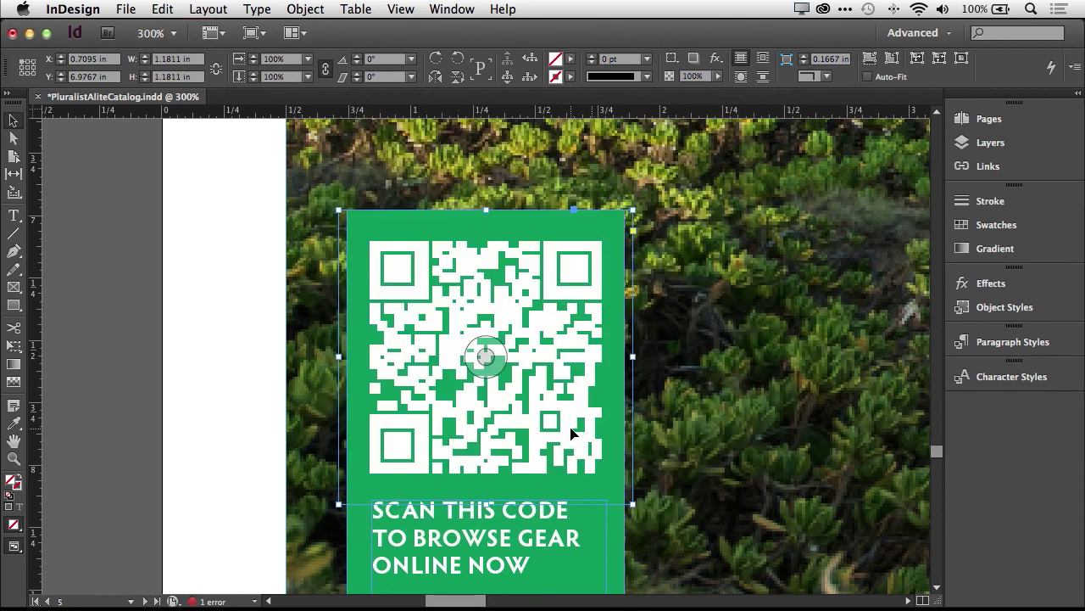
mouse_move(574, 439)
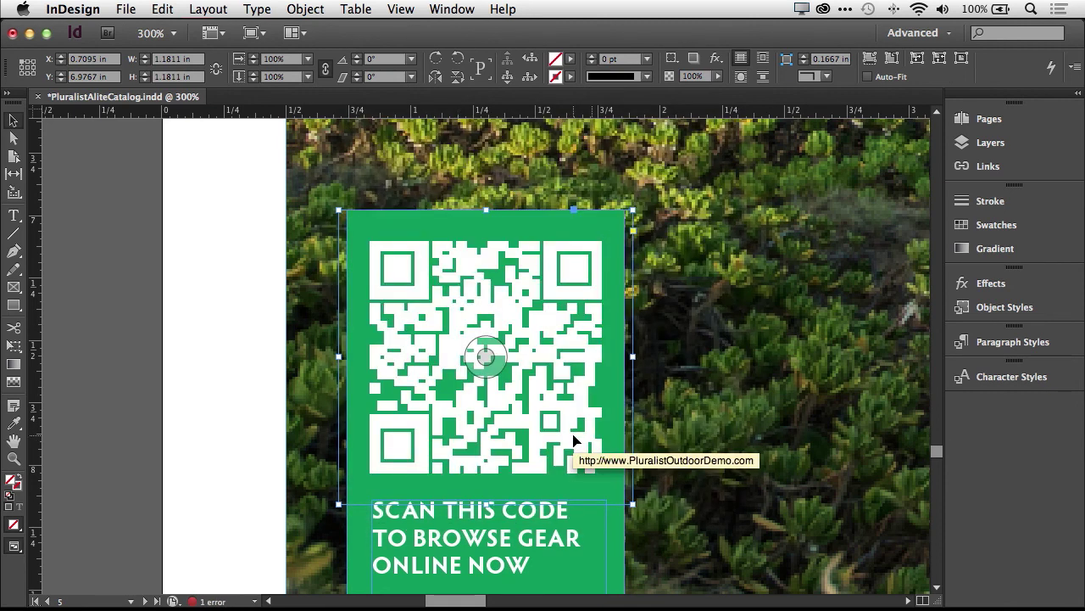
key("super+minus")
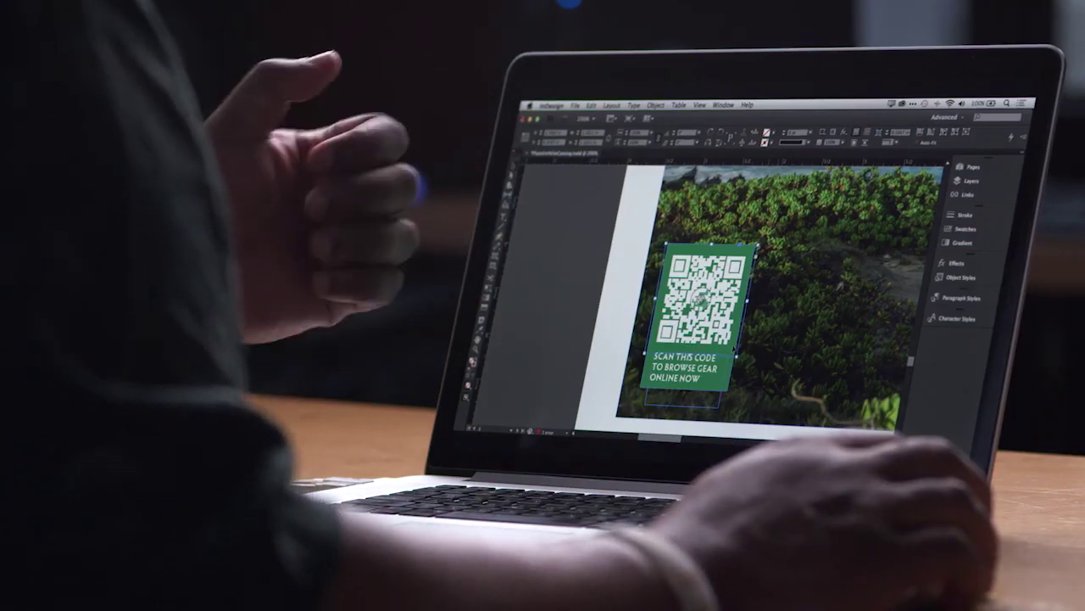
mouse_move(727, 358)
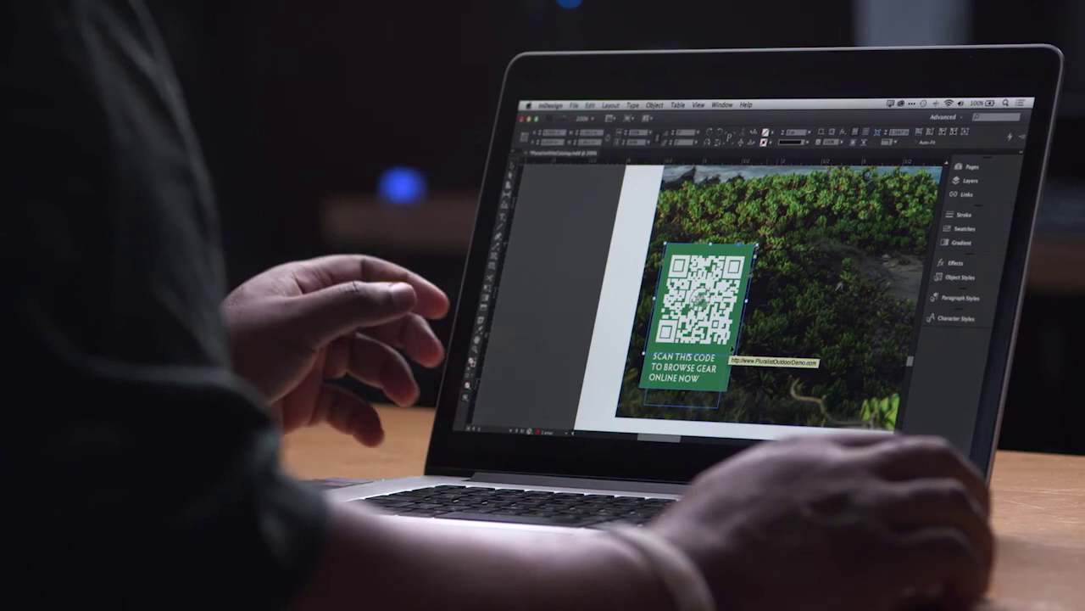